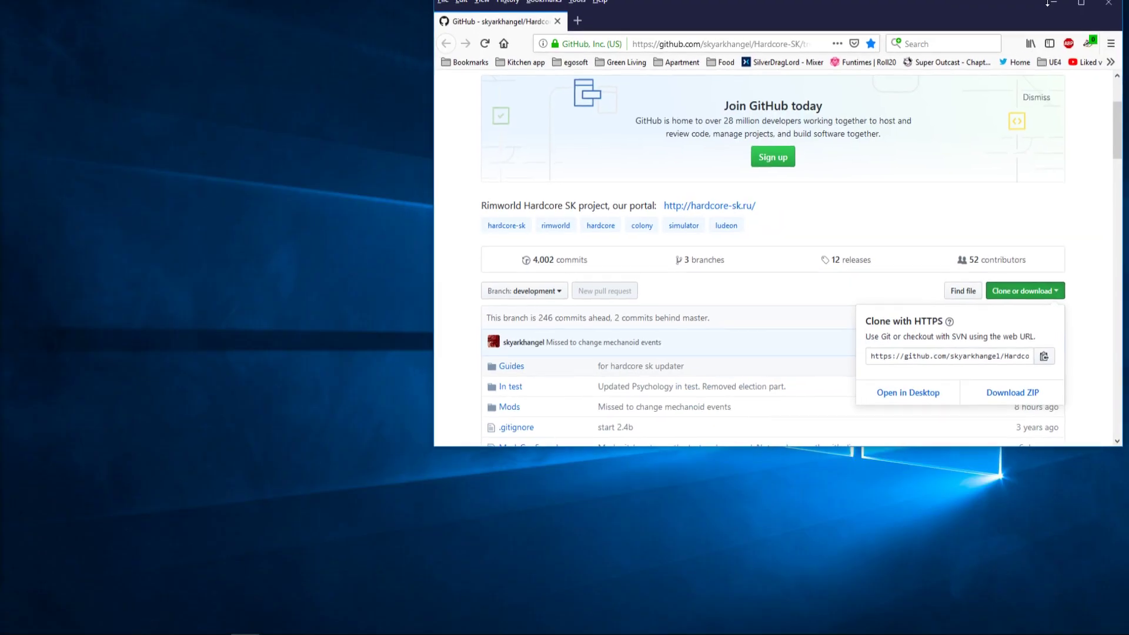
Show the Clone with HTTPS / Download ZIP panel for the Hardcore-SK repository
{"action": "left_click", "coordinate": [1056, 298]}
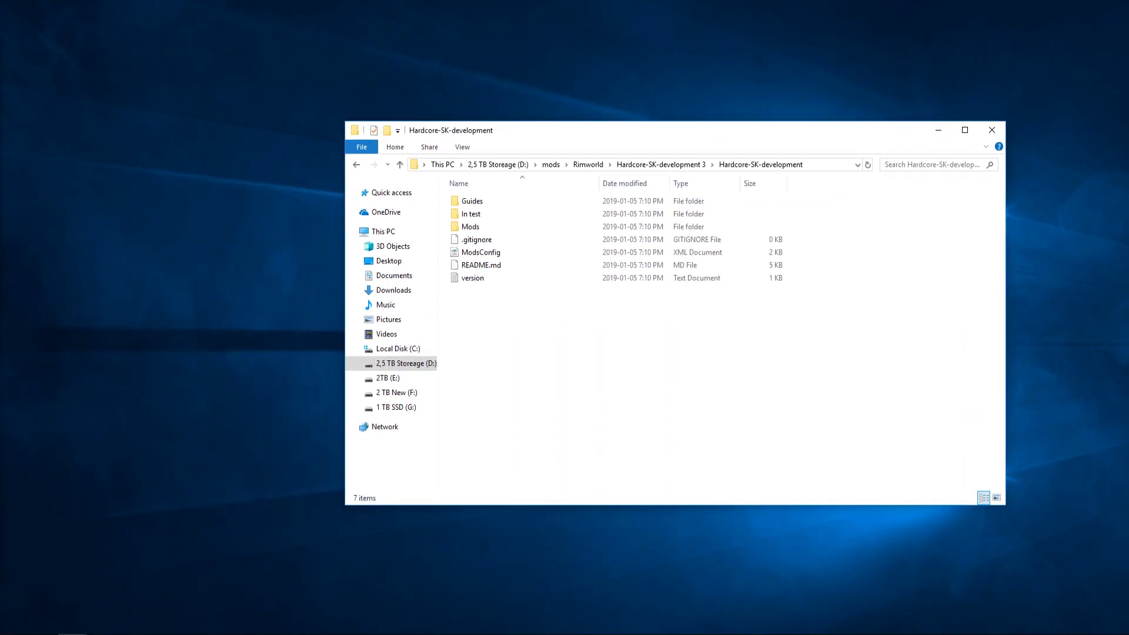
Bring up the RimWorld install folder and place the Hardcore-SK-development window beside it
{"action": "key", "text": "alt+Tab"}
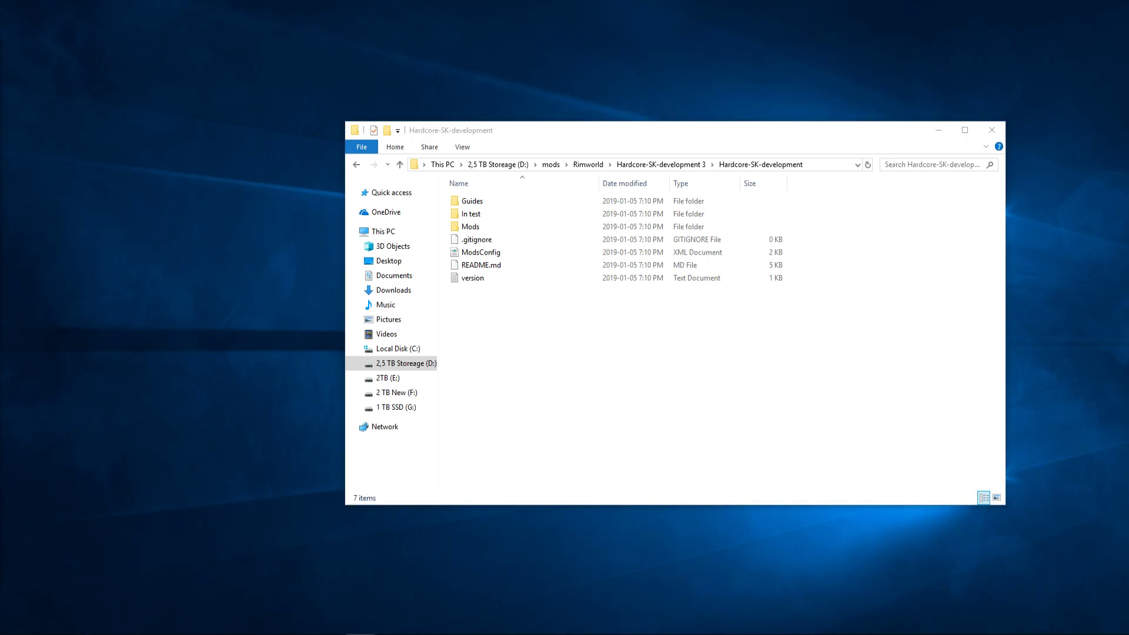
{"action": "key", "text": "alt+Tab"}
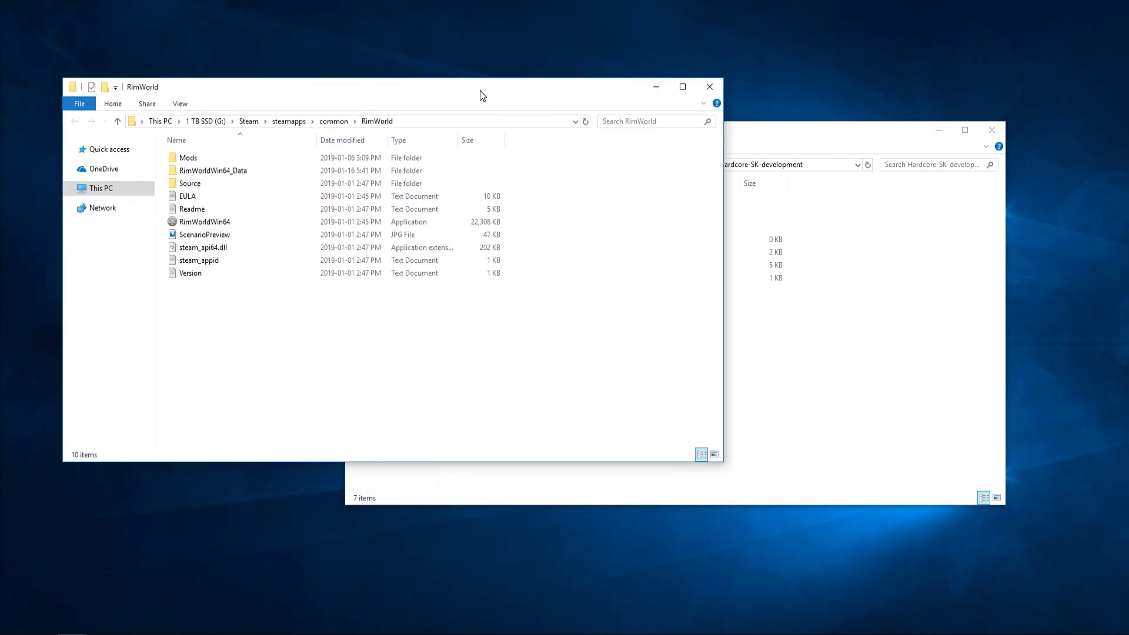
{"action": "left_click", "coordinate": [839, 147]}
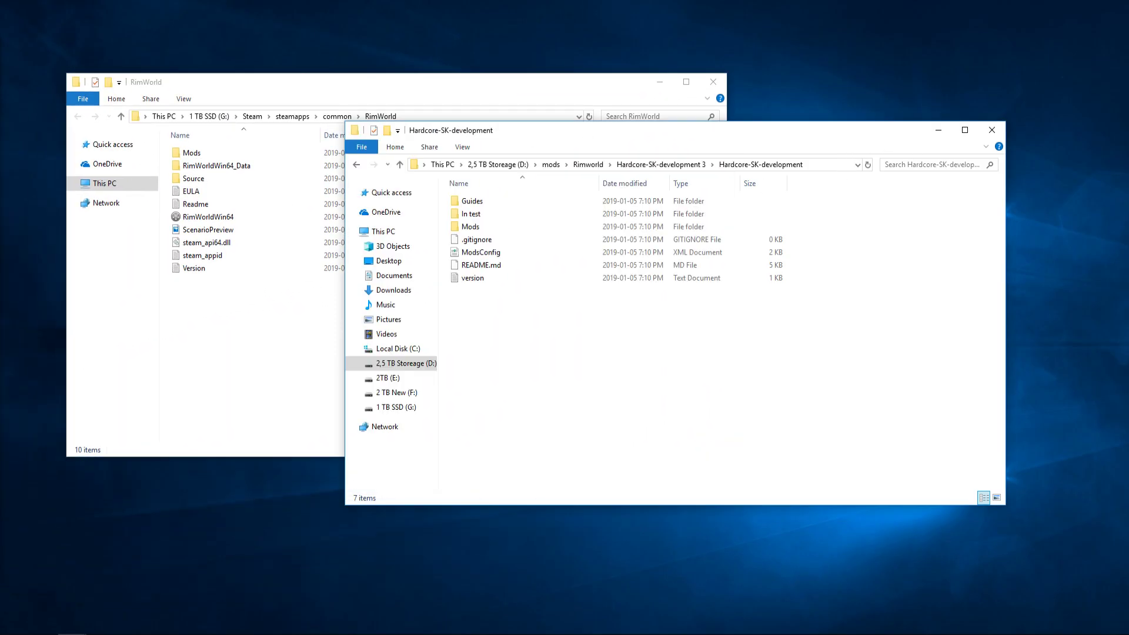
{"action": "left_click_drag", "start_coordinate": [765, 137], "coordinate": [868, 237]}
Copy all 70 folders in the Hardcore SK Mods folder and select RimWorld's Mods folder
{"action": "double_click", "coordinate": [594, 325]}
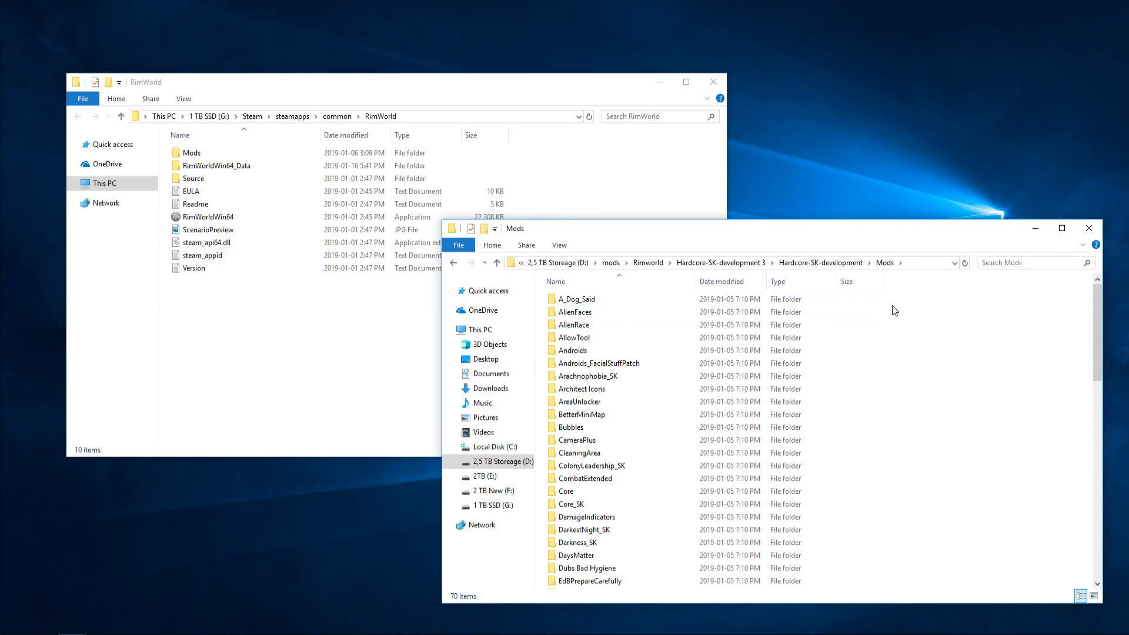
{"action": "key", "text": "ctrl+a"}
{"action": "scroll", "coordinate": [894, 308], "scroll_direction": "down", "scroll_amount": 15}
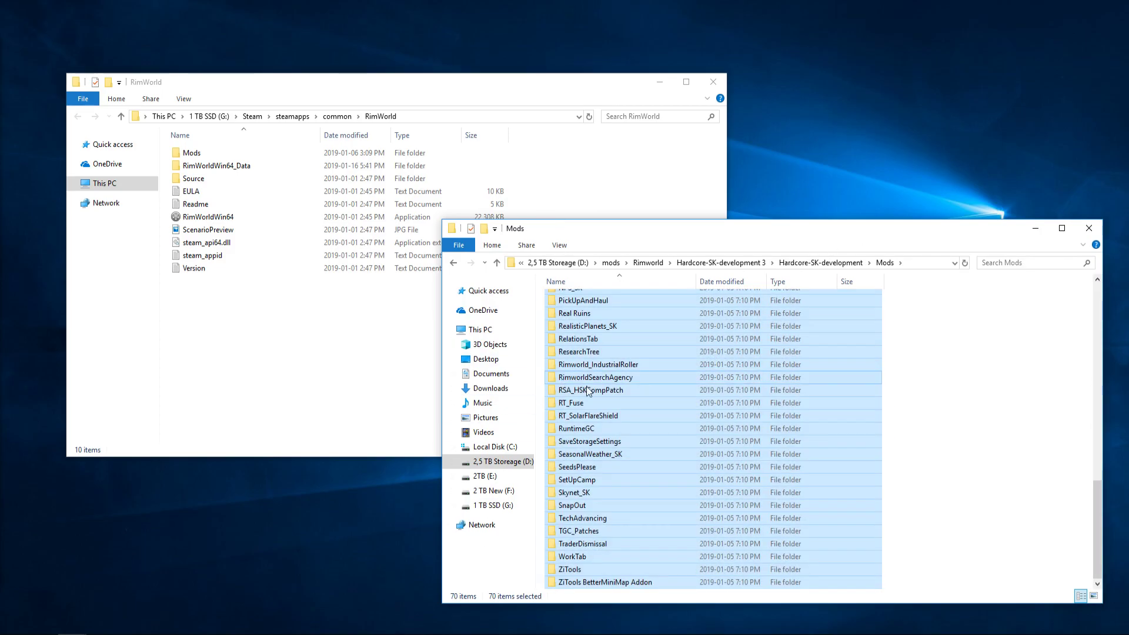
{"action": "right_click", "coordinate": [650, 438]}
{"action": "left_click", "coordinate": [700, 365]}
{"action": "left_click", "coordinate": [199, 154]}
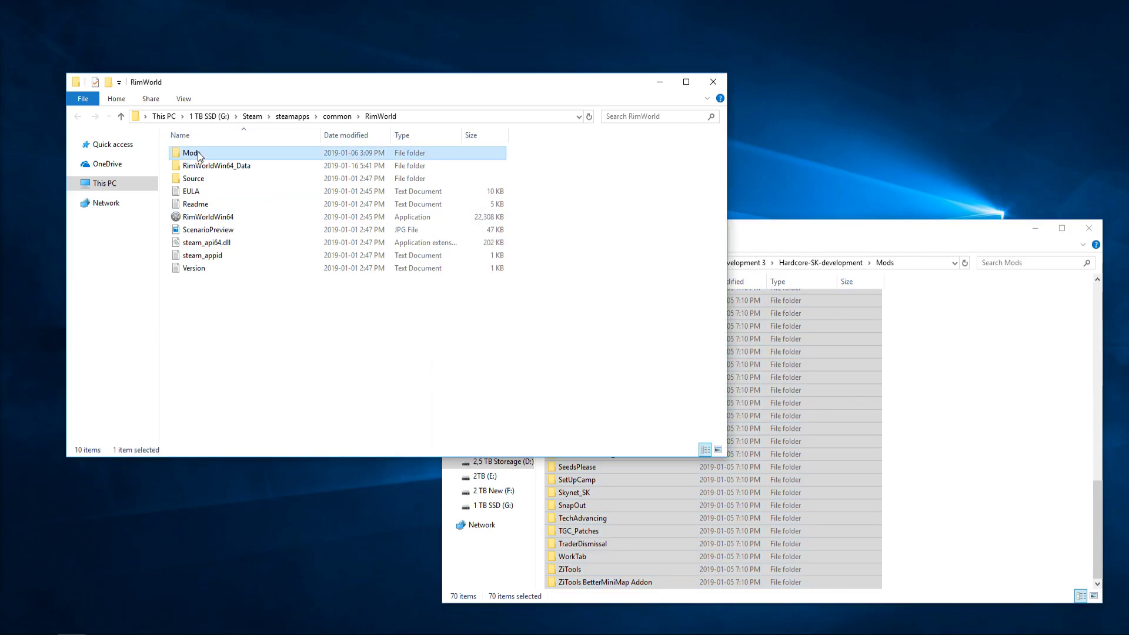
Check that RimWorld's Mods folder lists the 70 mod folders, then go back up in both windows
{"action": "double_click", "coordinate": [198, 154]}
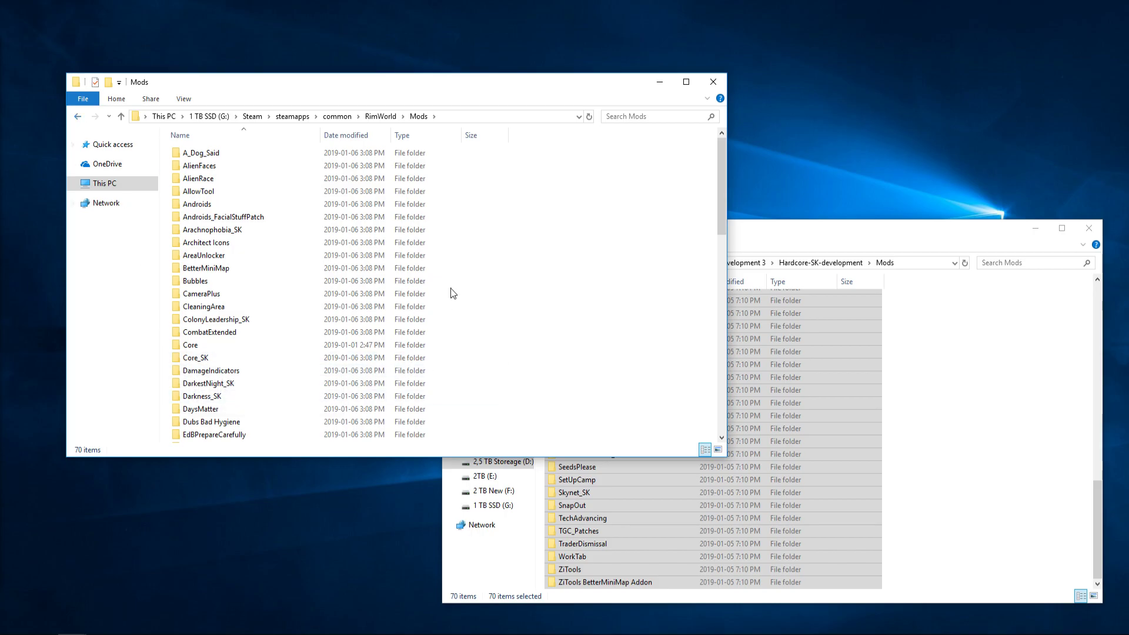
{"action": "left_click", "coordinate": [79, 116]}
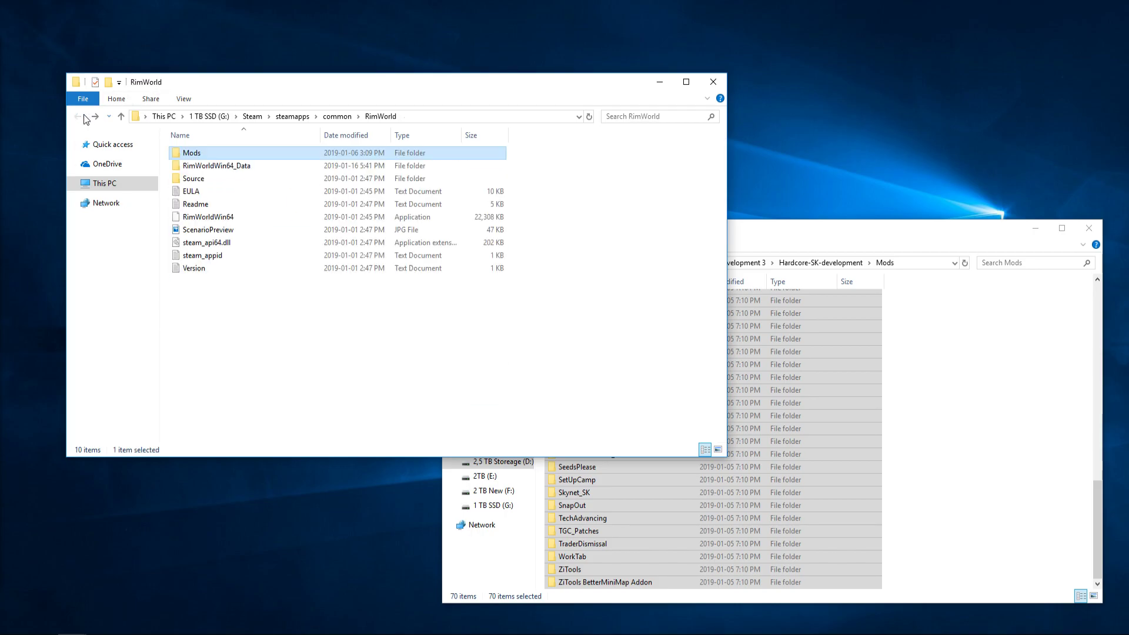
{"action": "left_click", "coordinate": [853, 246]}
{"action": "left_click", "coordinate": [453, 263]}
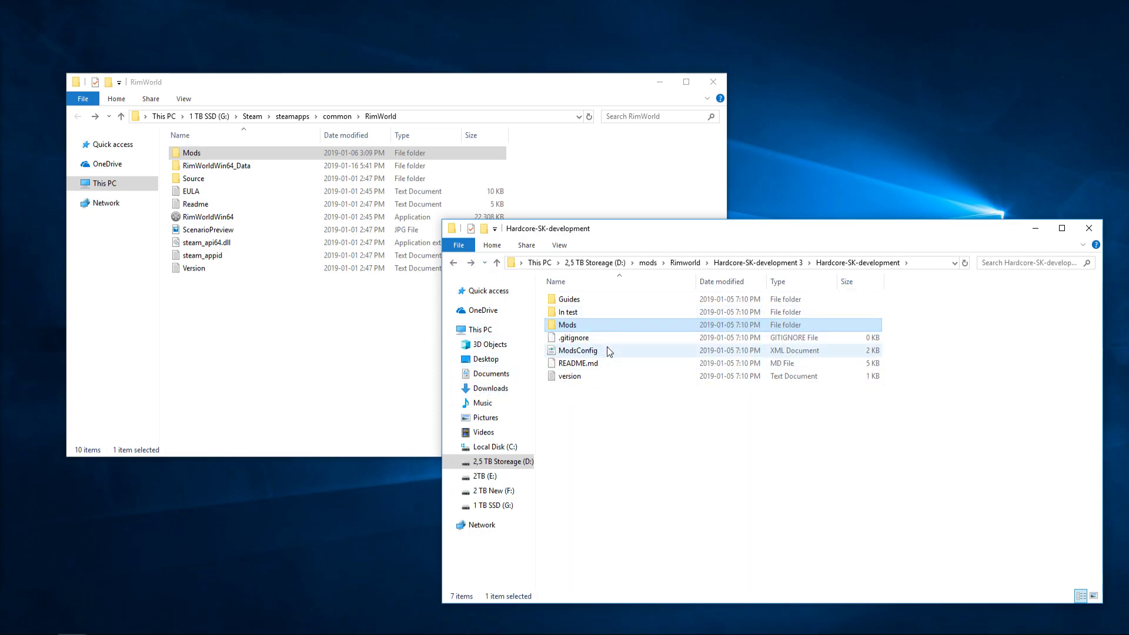
Select the Hardcore SK ModsConfig file and search %appdata% to reach the Roaming folder
{"action": "left_click", "coordinate": [590, 349]}
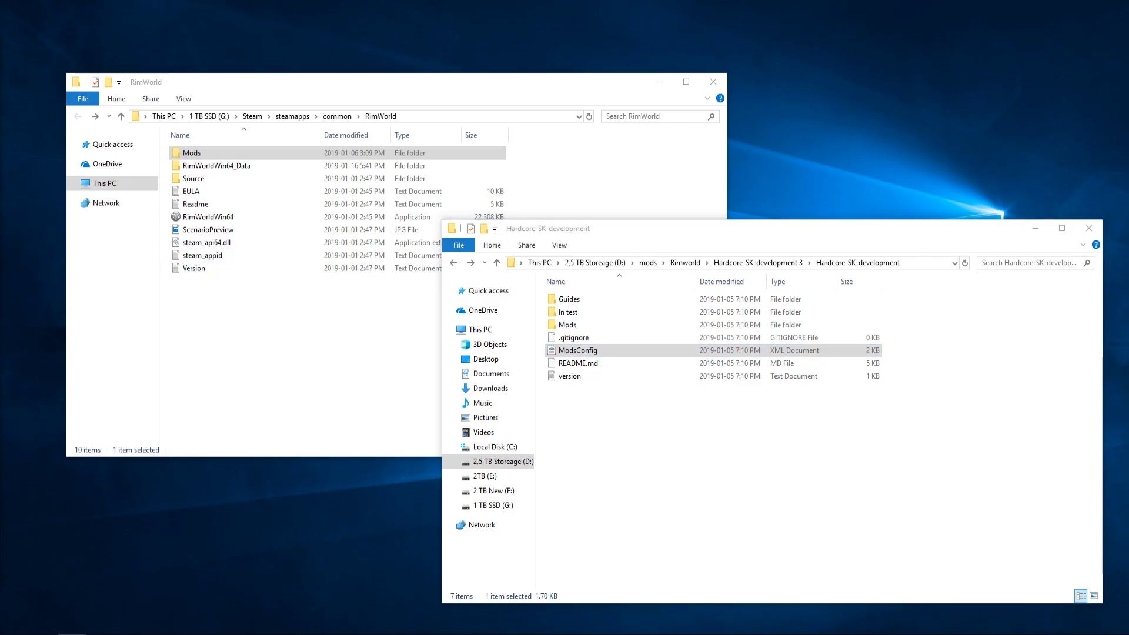
{"action": "left_click_drag", "start_coordinate": [0, 148], "coordinate": [437, 161]}
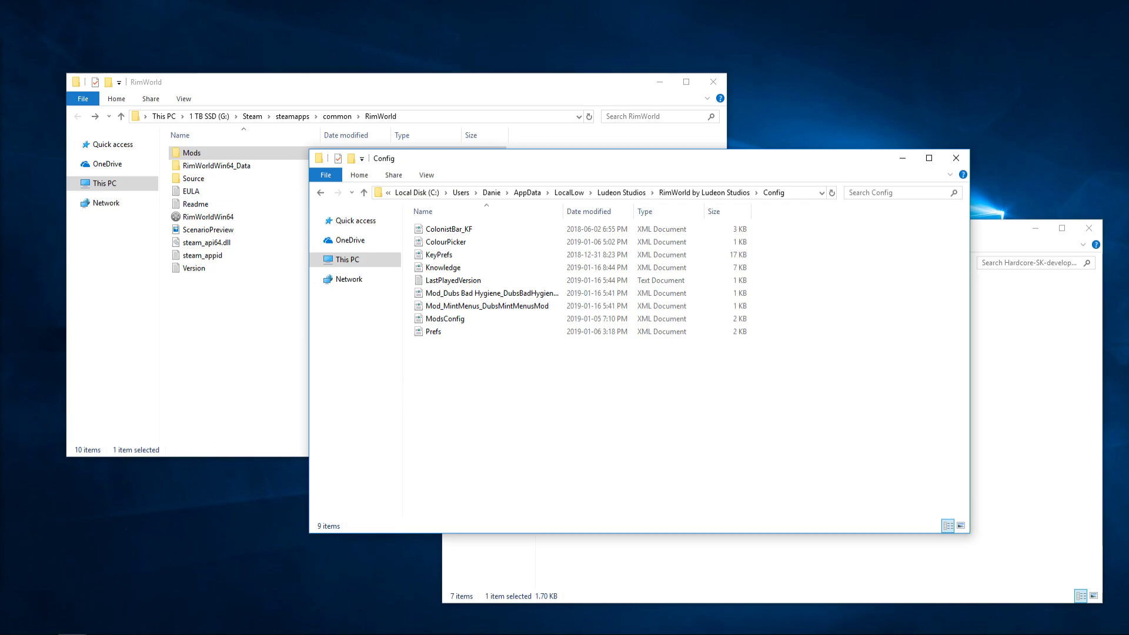
{"action": "key", "text": "super"}
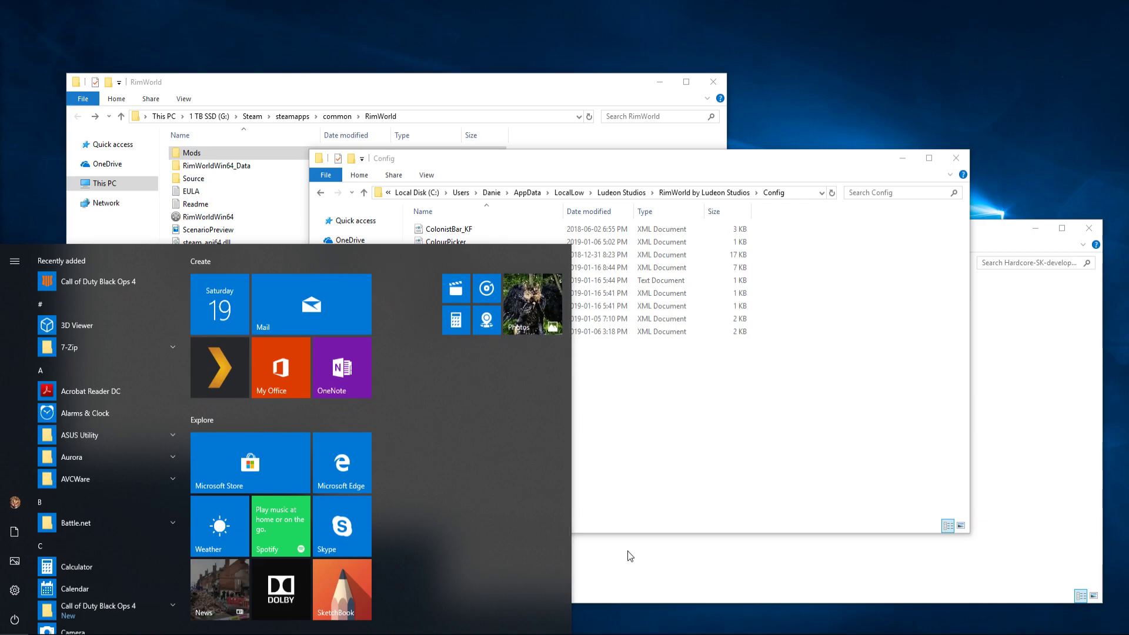
{"action": "type", "text": "%appdate"}
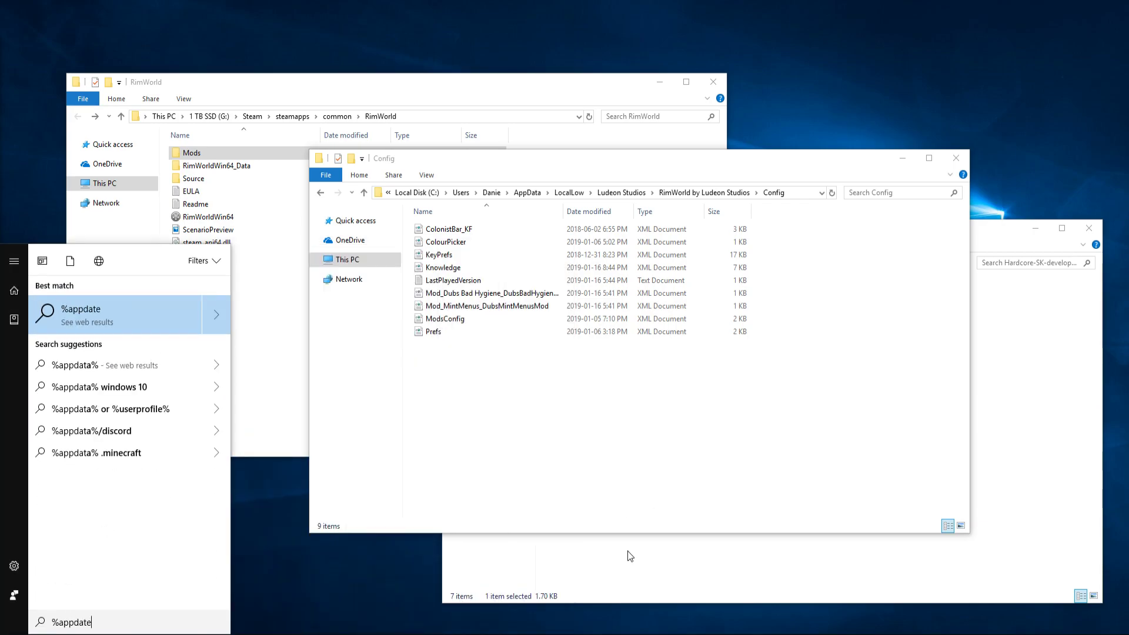
{"action": "key", "text": "BackSpace"}
{"action": "type", "text": "ata"}
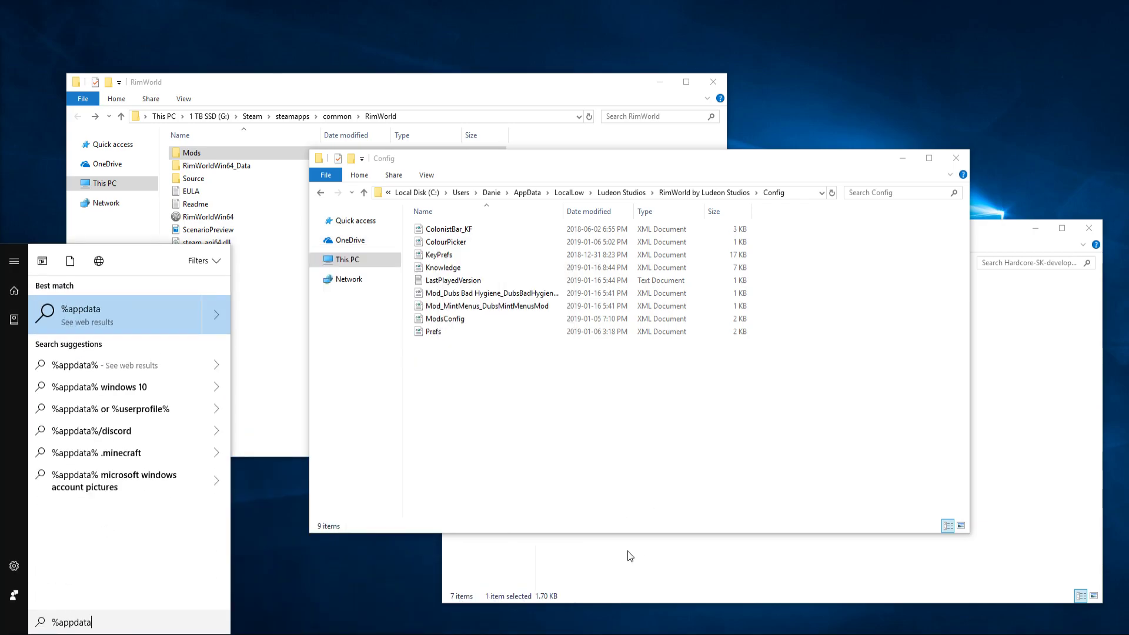
{"action": "type", "text": "%"}
{"action": "left_click", "coordinate": [104, 321]}
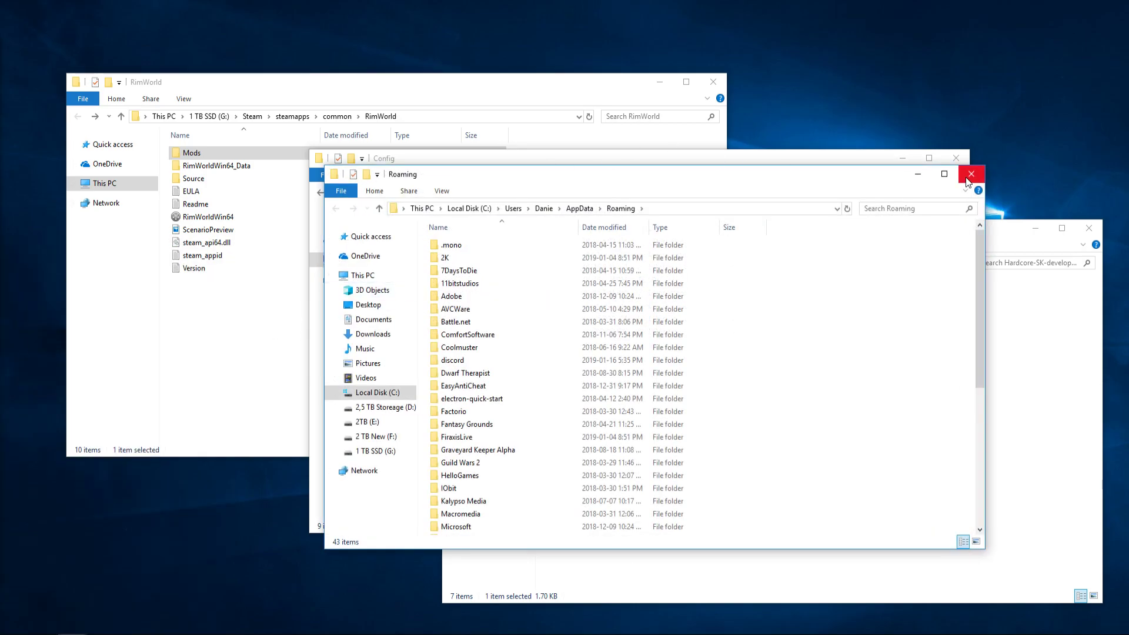
{"action": "left_click", "coordinate": [968, 178]}
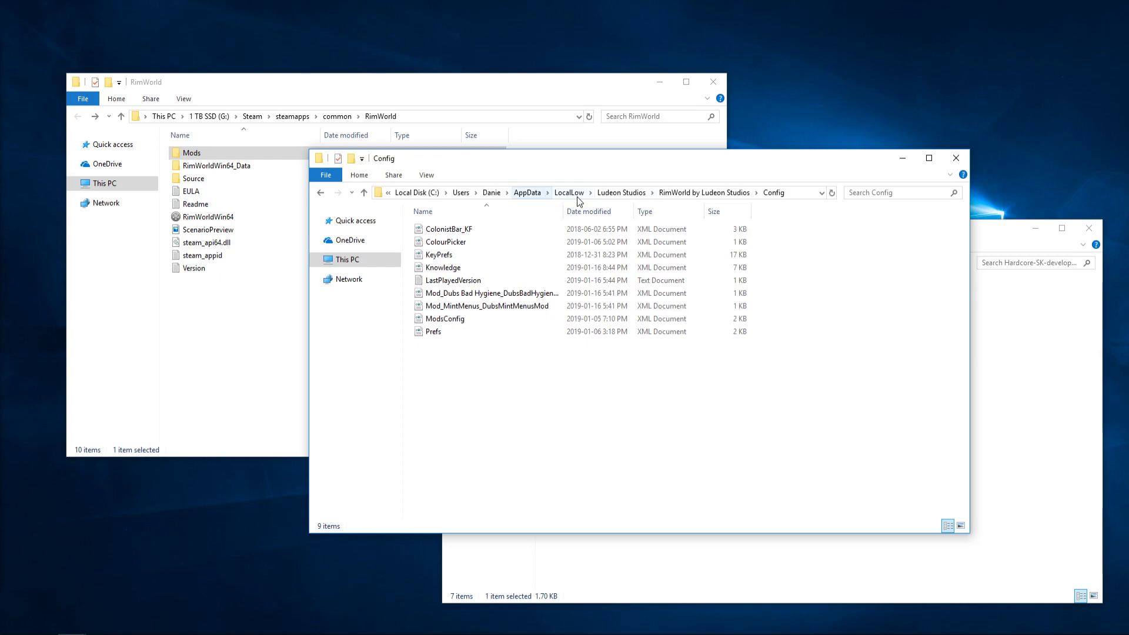
Go from AppData through LocalLow > Ludeon Studios > RimWorld by Ludeon Studios > Config
{"action": "left_click", "coordinate": [532, 193]}
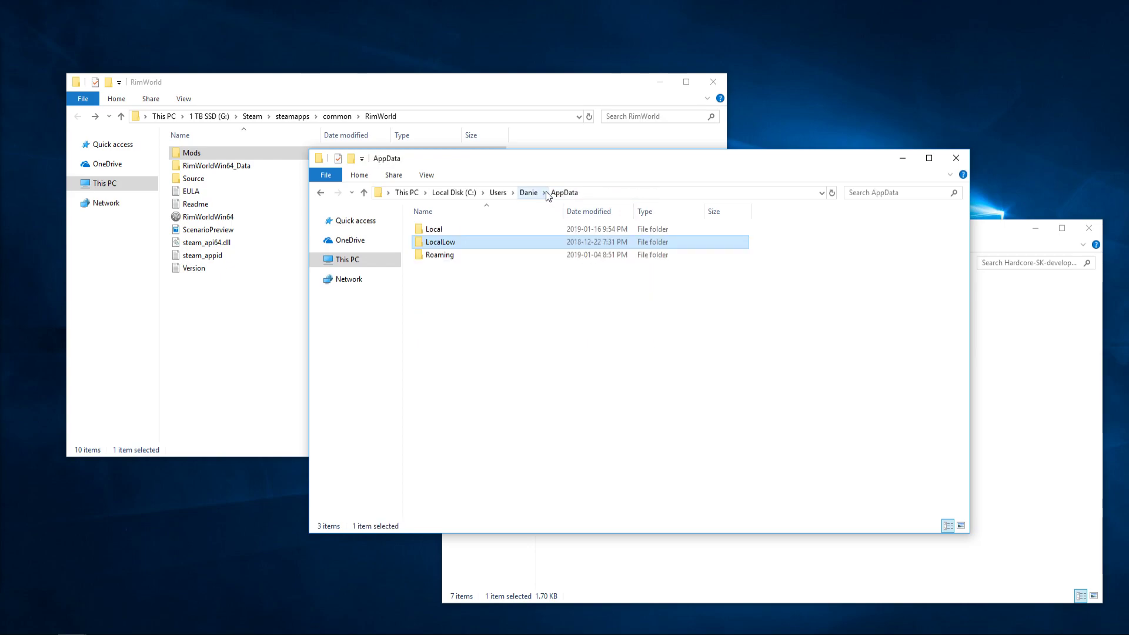
{"action": "double_click", "coordinate": [460, 241]}
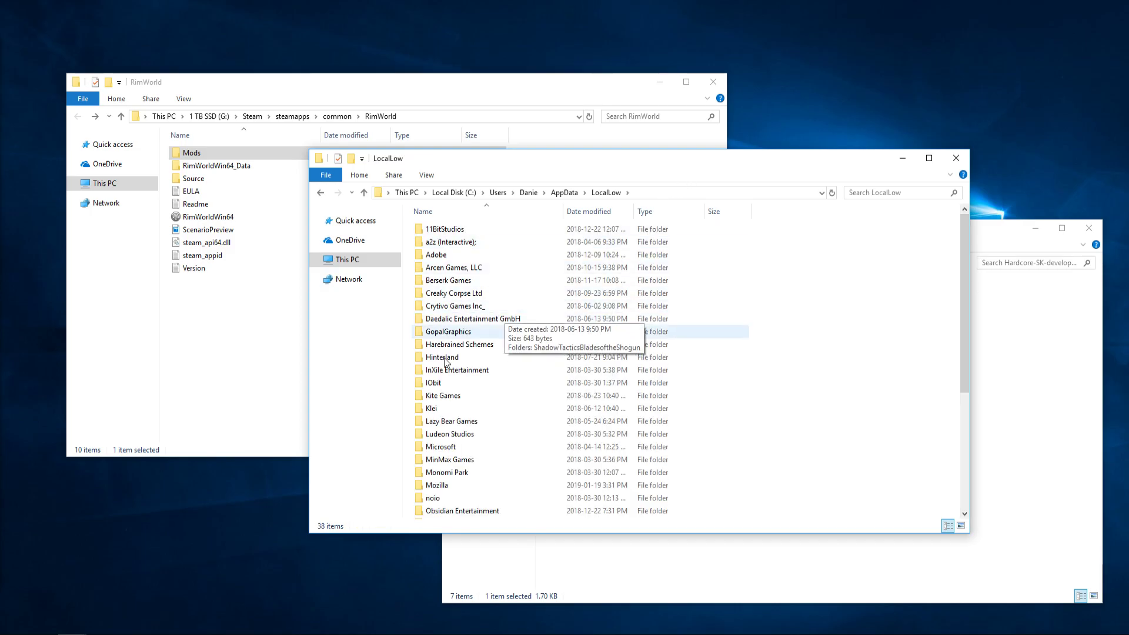
{"action": "double_click", "coordinate": [458, 434]}
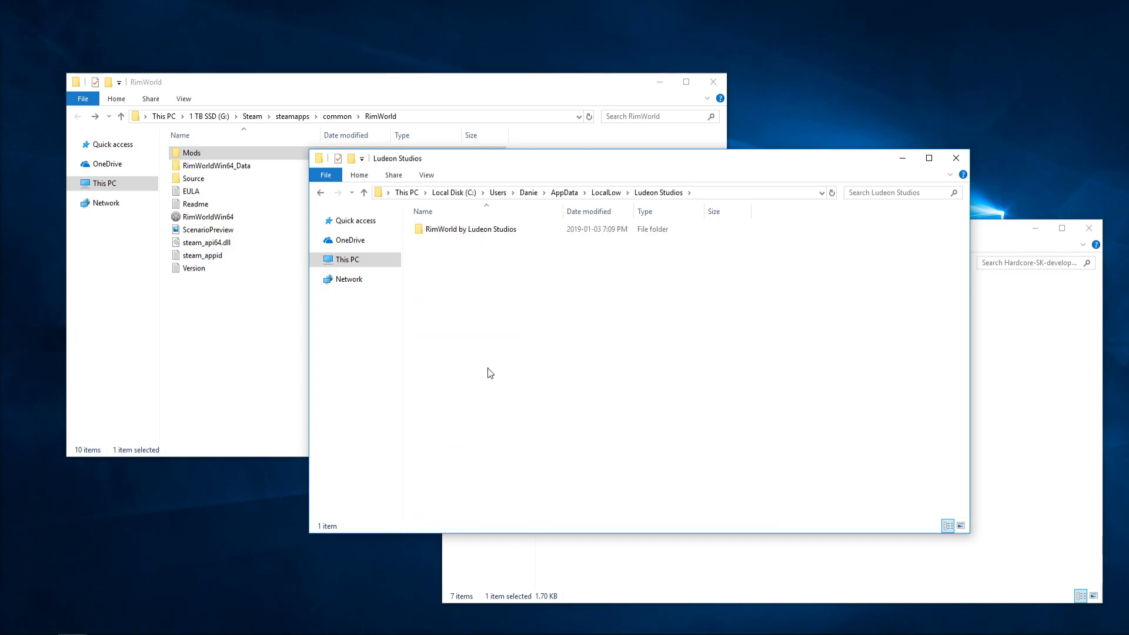
{"action": "double_click", "coordinate": [508, 231]}
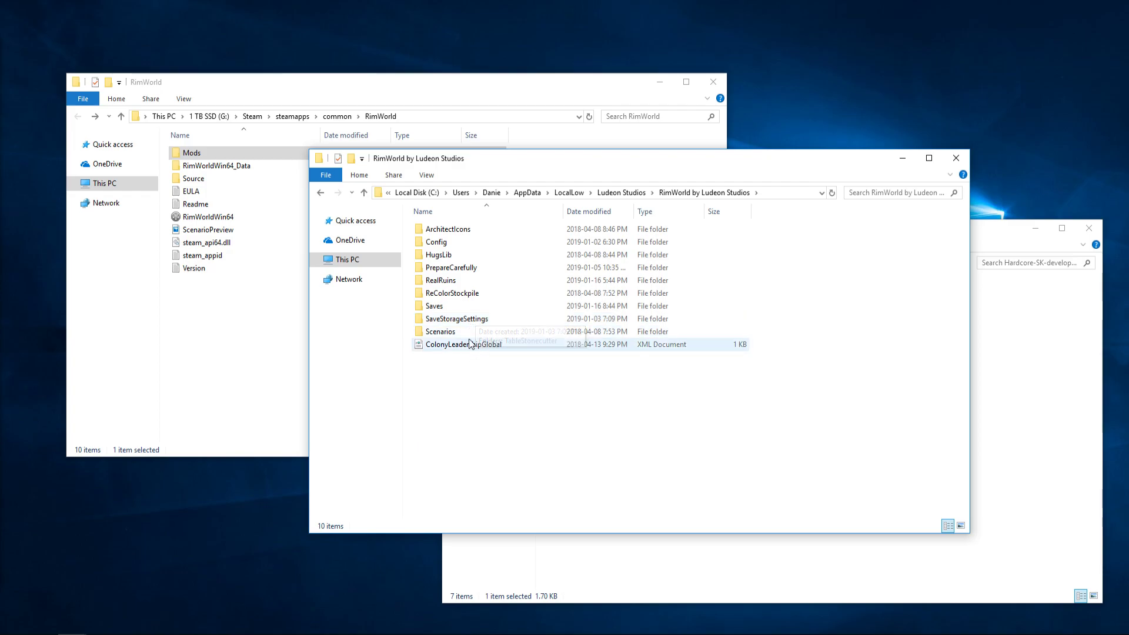
{"action": "double_click", "coordinate": [450, 243]}
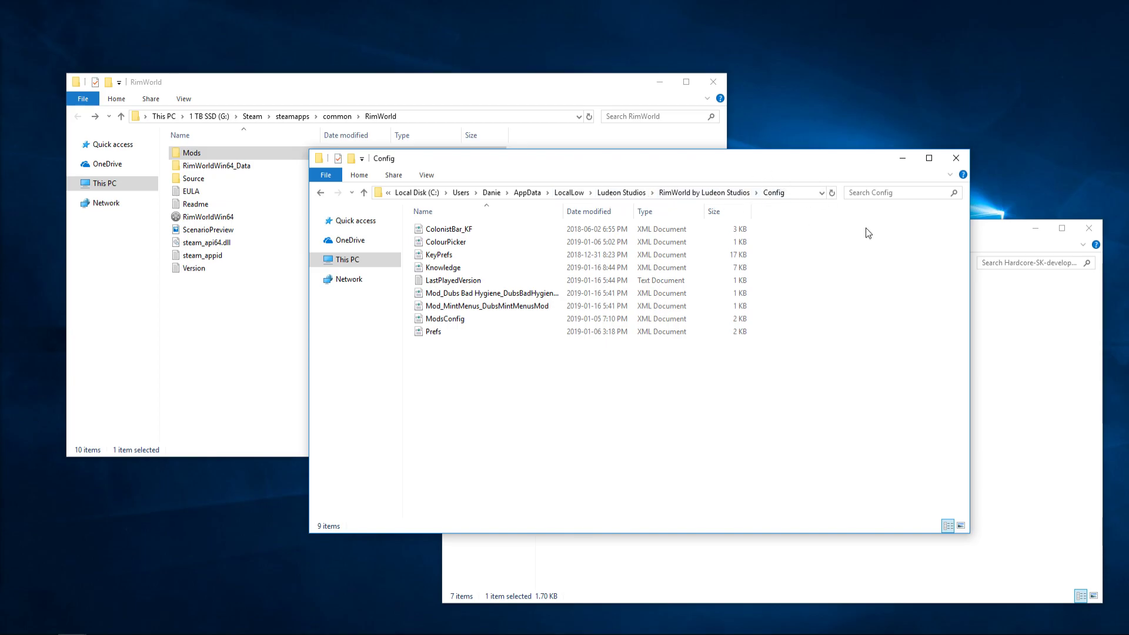
Copy the Hardcore SK ModsConfig file for pasting into RimWorld's Config folder
{"action": "left_click", "coordinate": [1031, 372]}
{"action": "right_click", "coordinate": [582, 351]}
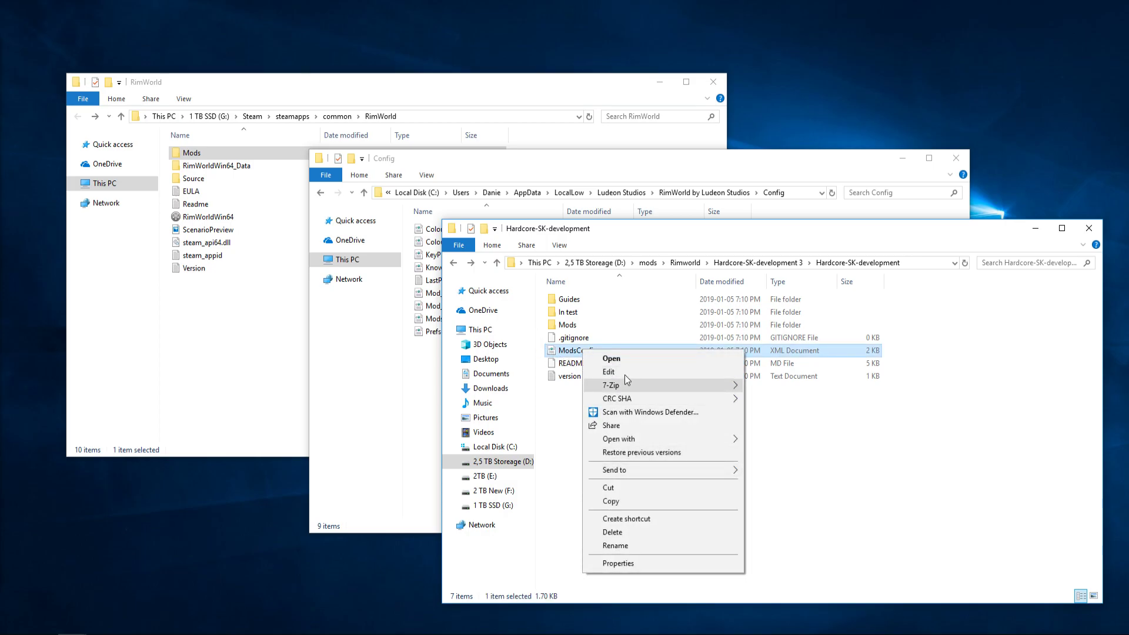
{"action": "left_click", "coordinate": [573, 352]}
{"action": "right_click", "coordinate": [574, 354]}
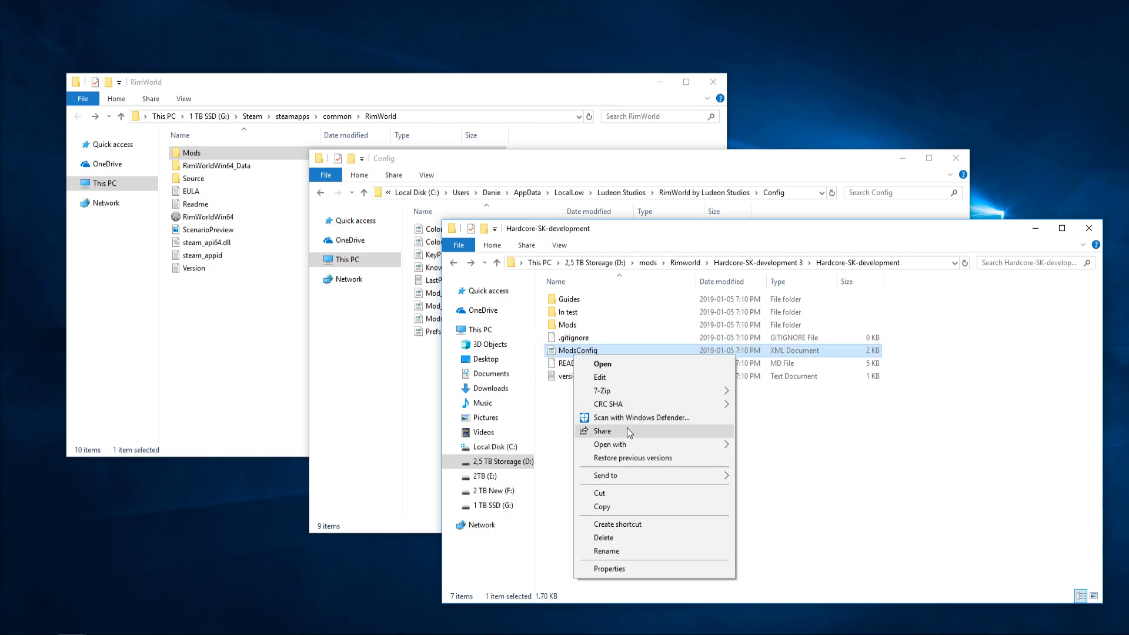
{"action": "left_click", "coordinate": [621, 510]}
{"action": "right_click", "coordinate": [374, 349]}
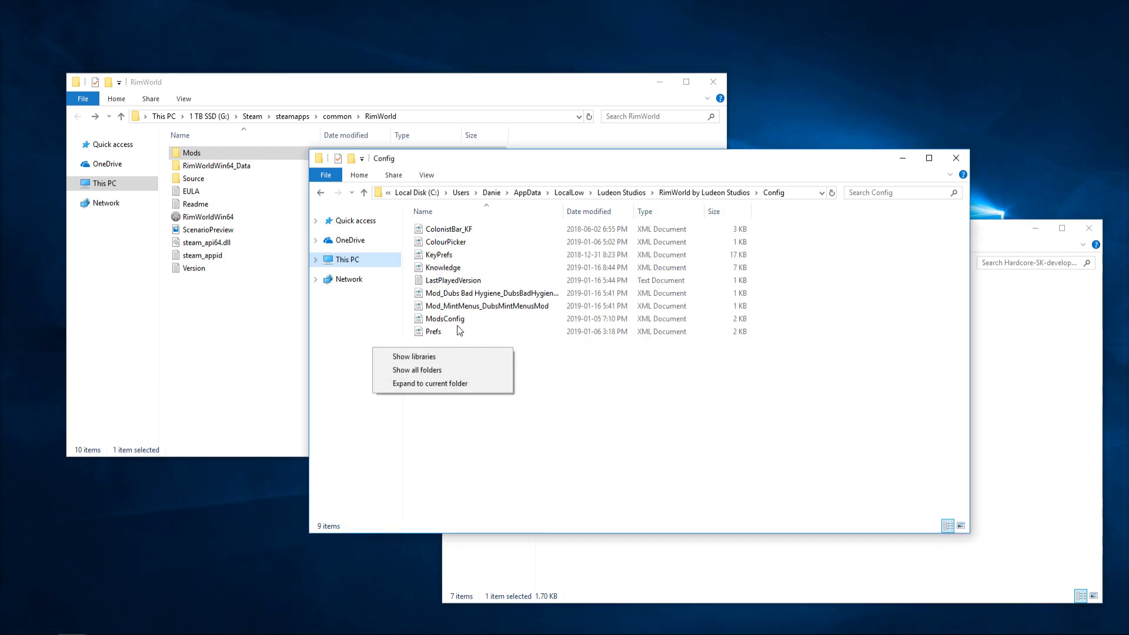
{"action": "left_click", "coordinate": [634, 402]}
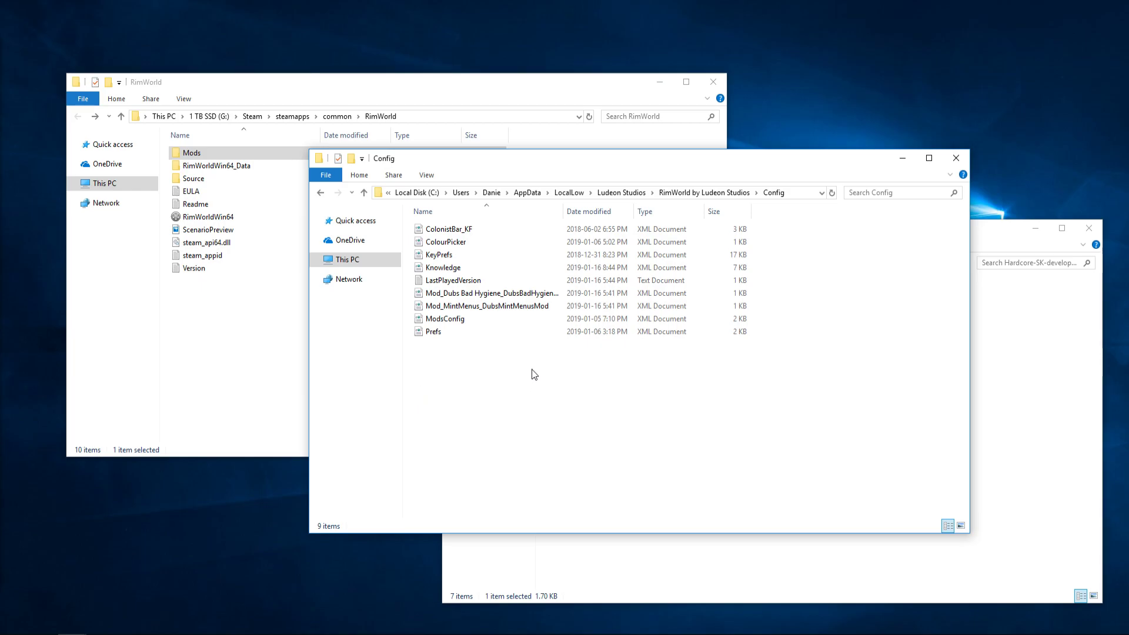
Check RimWorld's Mods folder, then bring the Config folder window forward
{"action": "left_click", "coordinate": [267, 340]}
{"action": "left_click", "coordinate": [1033, 398]}
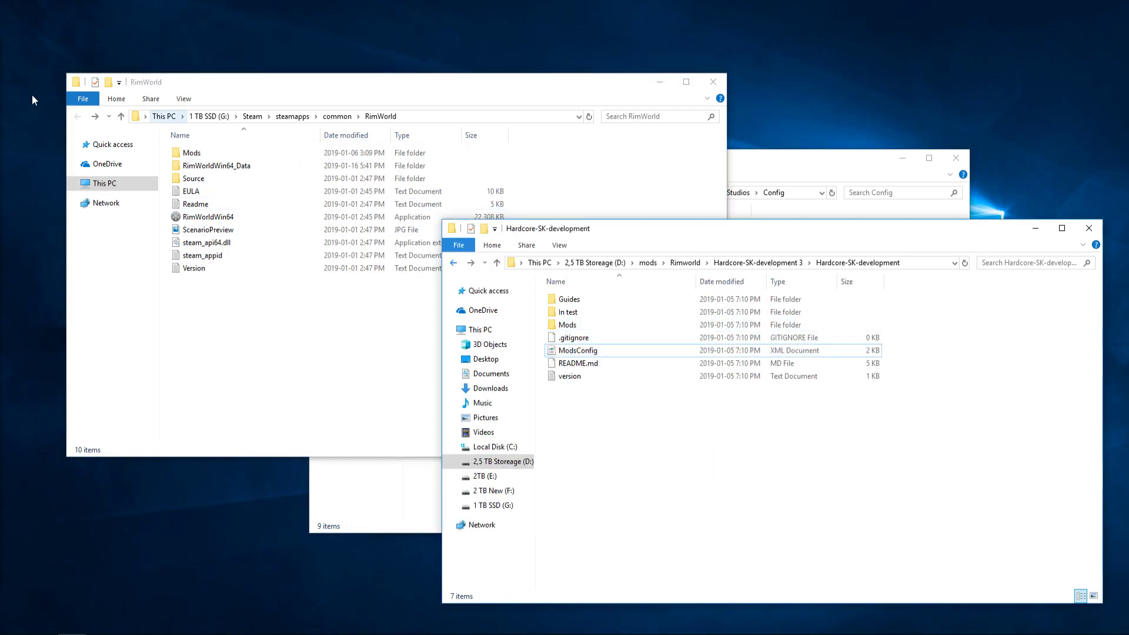
{"action": "double_click", "coordinate": [192, 152]}
{"action": "left_click", "coordinate": [841, 188]}
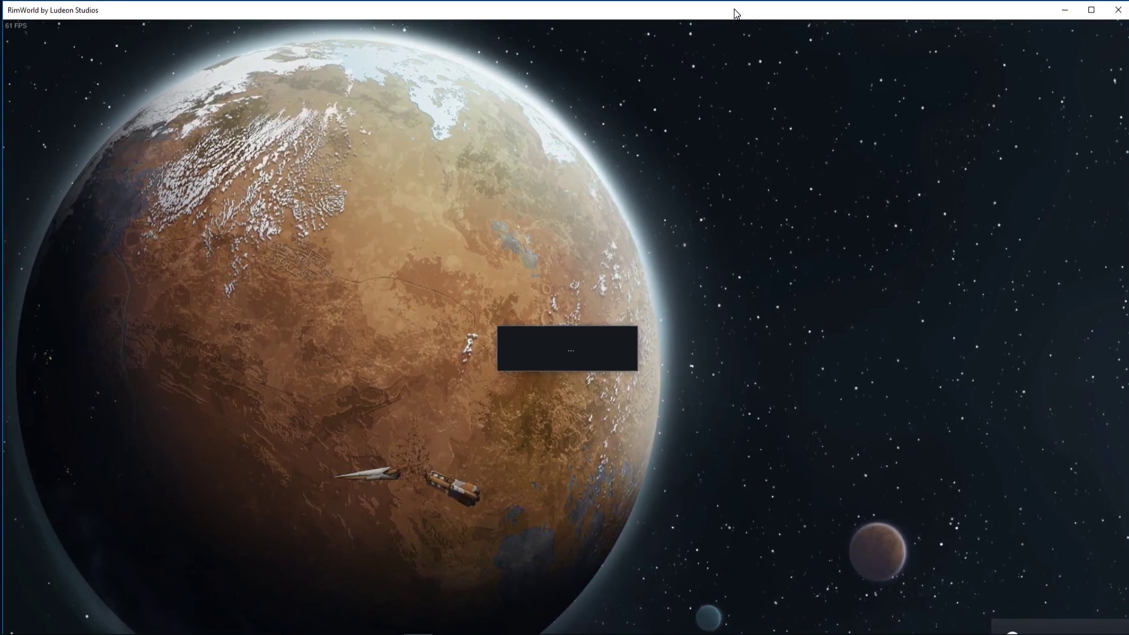
Maximize the RimWorld window showing the Hardcore SK Rimworld project splash screen
{"action": "double_click", "coordinate": [735, 12]}
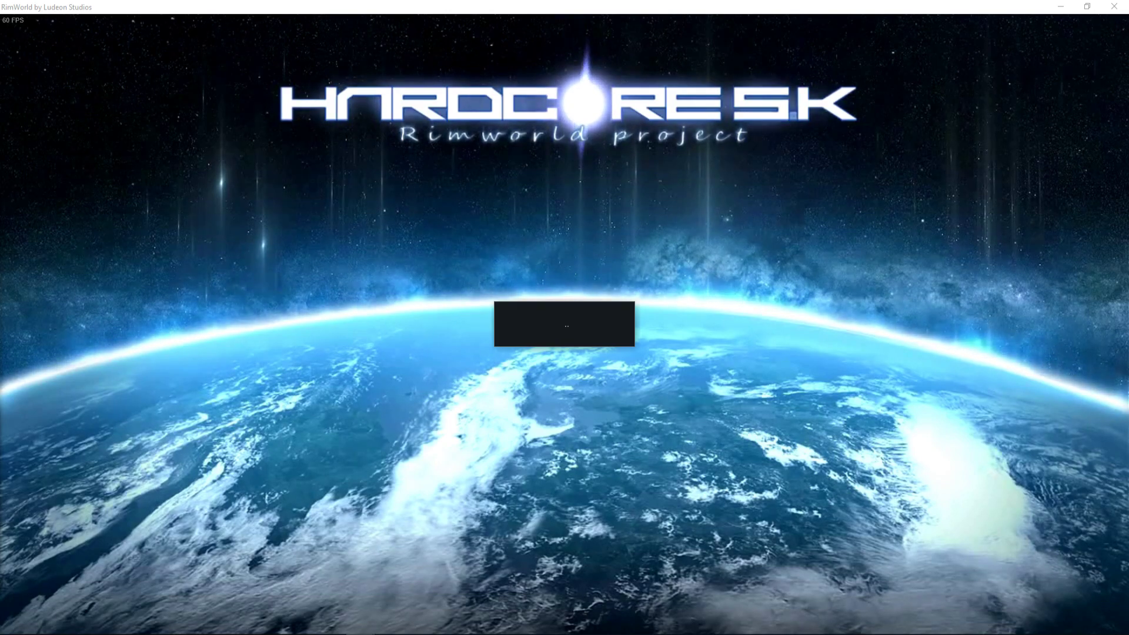
Move the RimWorld install folder window mostly off-screen and return to the loading game
{"action": "key", "text": "alt+Tab"}
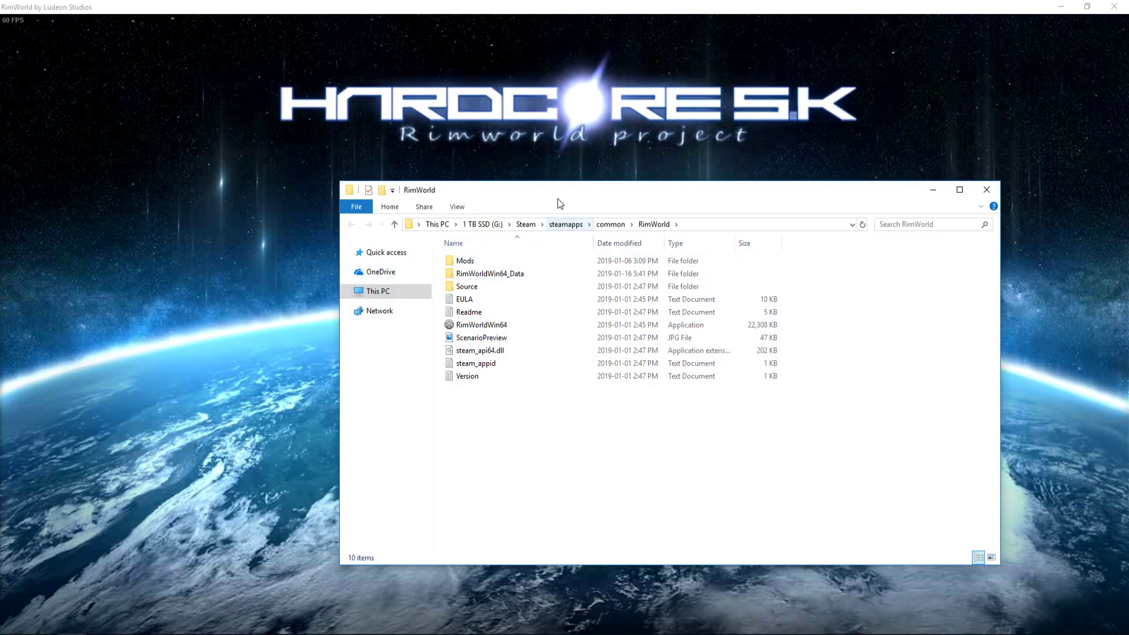
{"action": "left_click_drag", "start_coordinate": [558, 199], "coordinate": [0, 199]}
{"action": "key", "text": "alt+Tab"}
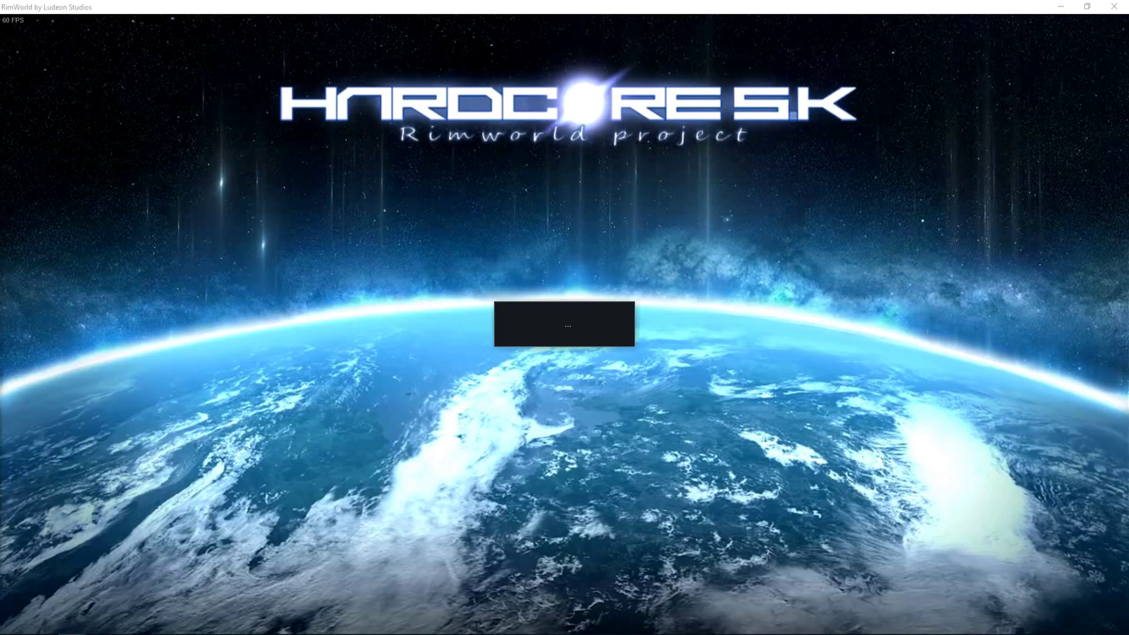